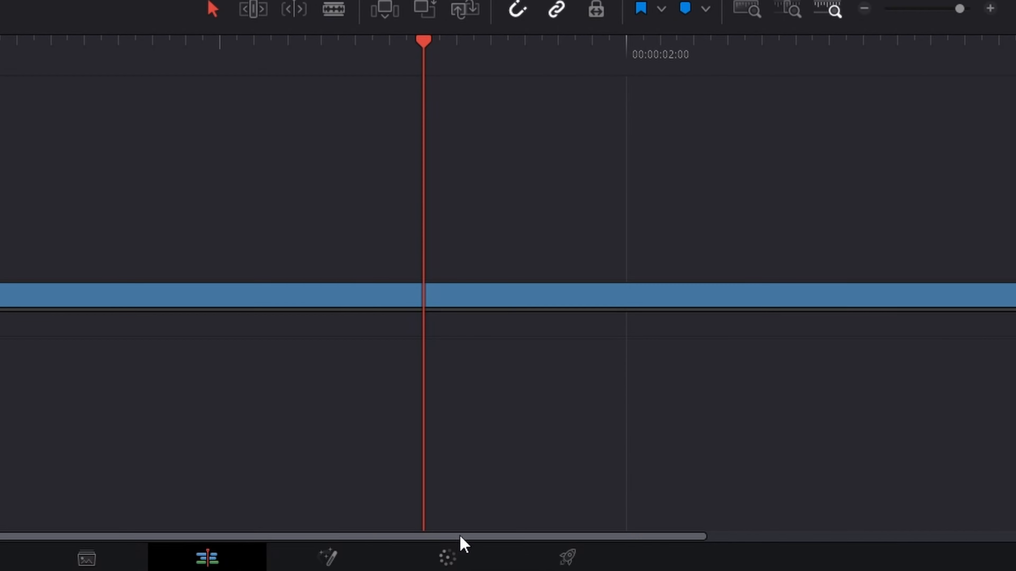
Switch to the color grading workspace and bring up the Magic Mask object controls for the clip.
left_click(555, 564)
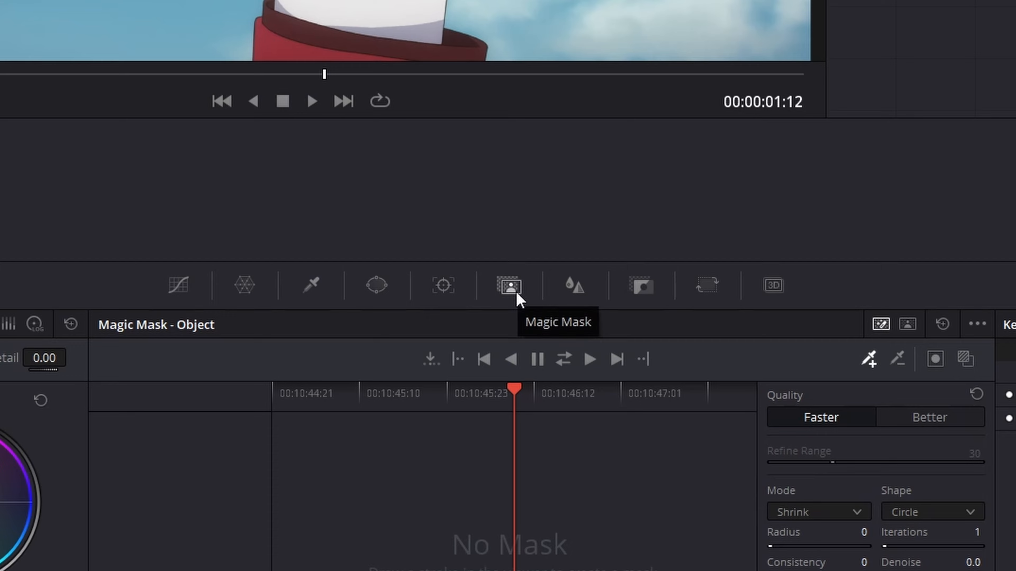
left_click(179, 286)
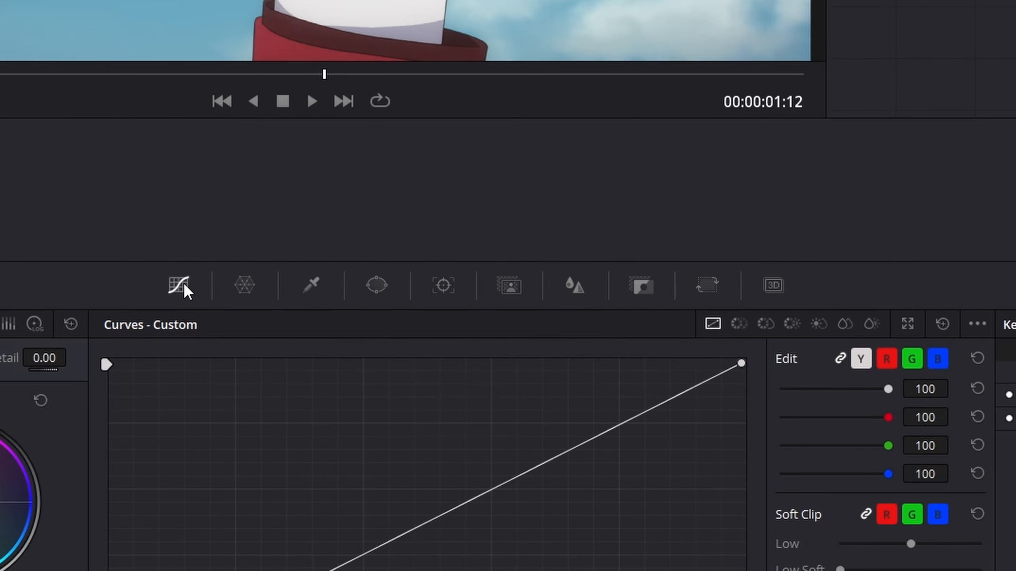
left_click(242, 286)
left_click(376, 287)
left_click(440, 287)
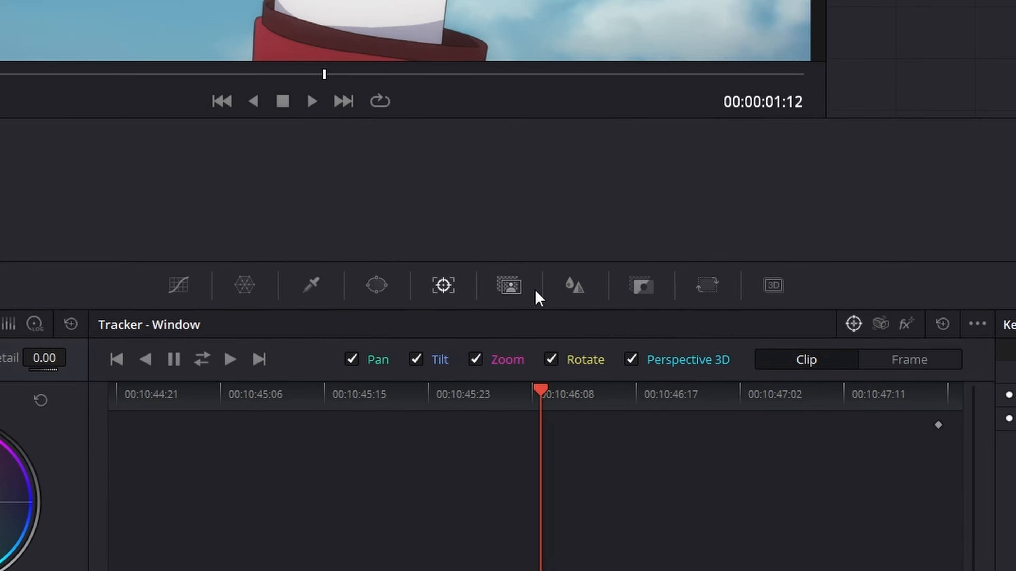
left_click(514, 288)
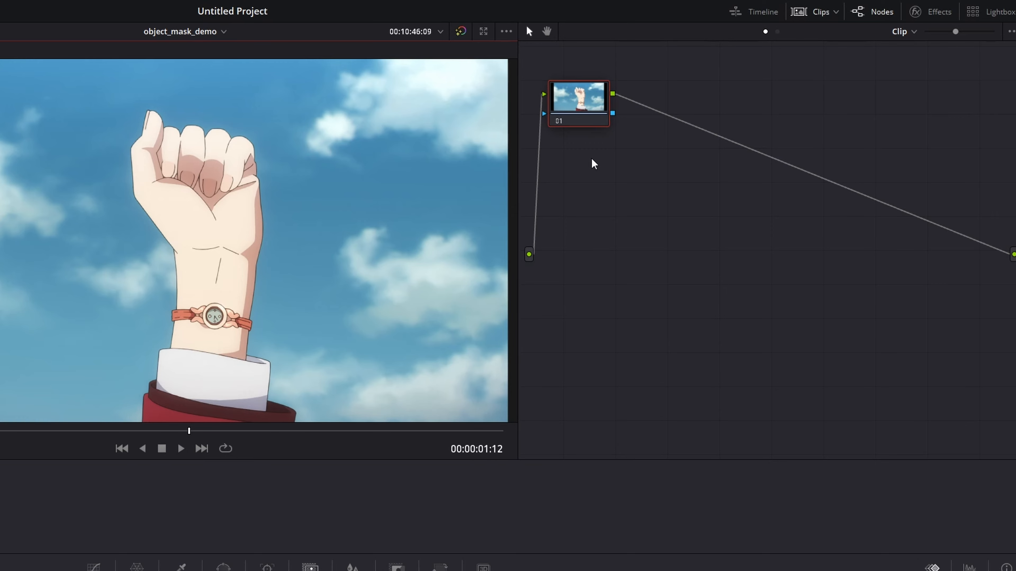
Add a serial node after node 01 and label it "Alpha Mask".
key("alt+s")
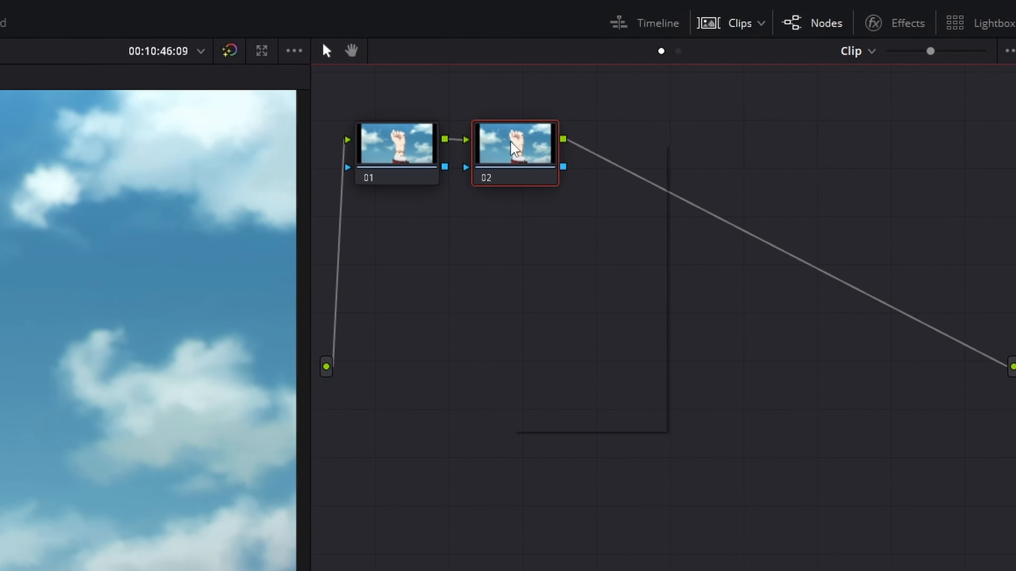
right_click(513, 149)
left_click(606, 174)
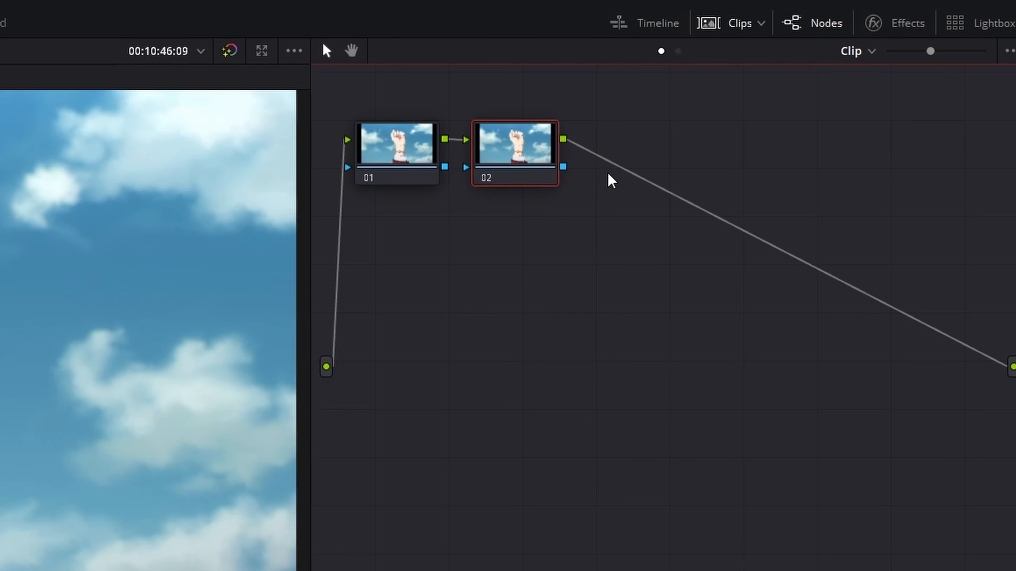
type("Alpha Mask")
key("Return")
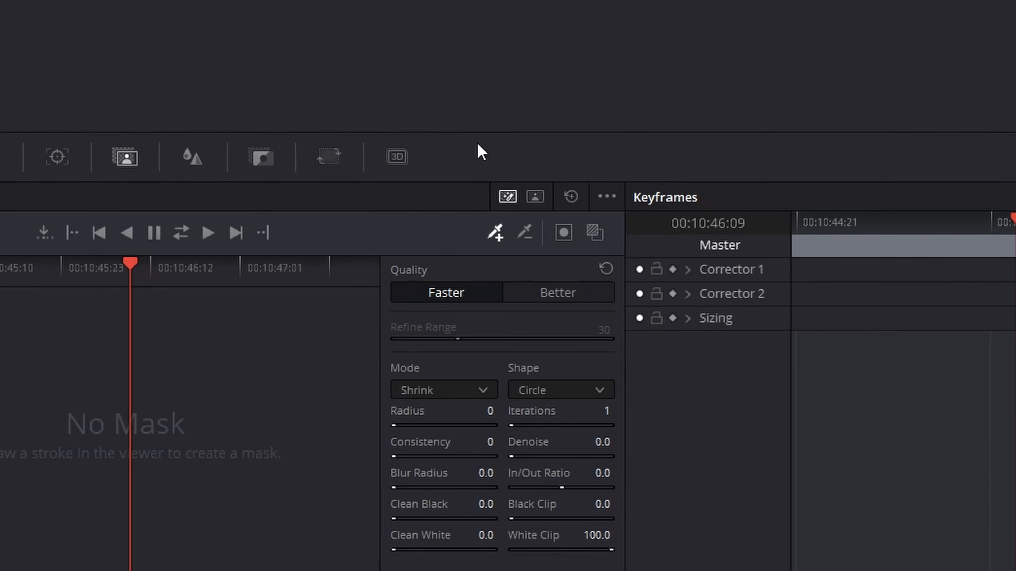
Prepare the Magic Mask for adding strokes, with the mask overlay shown and quality set to Better.
left_click(496, 240)
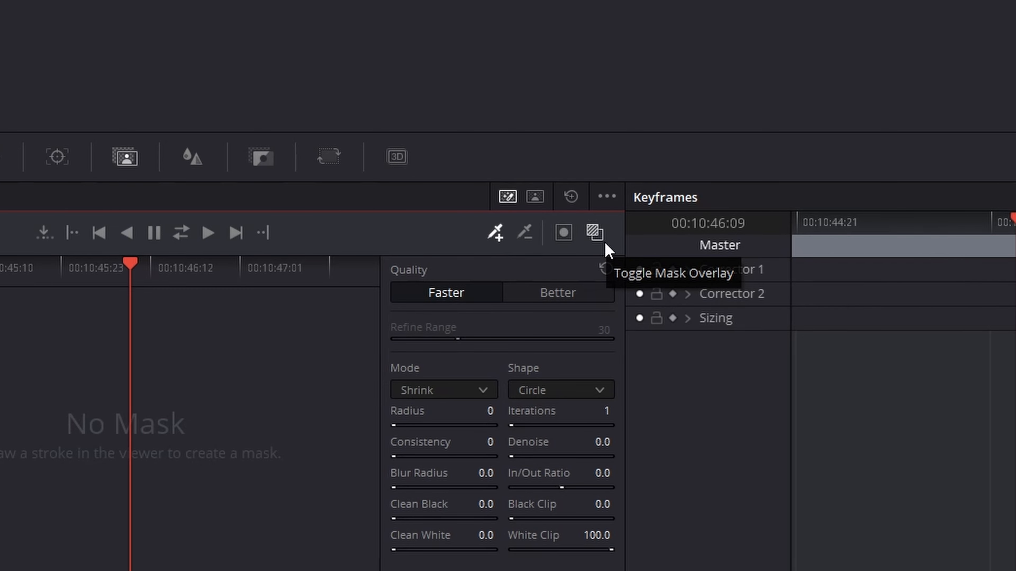
left_click(594, 232)
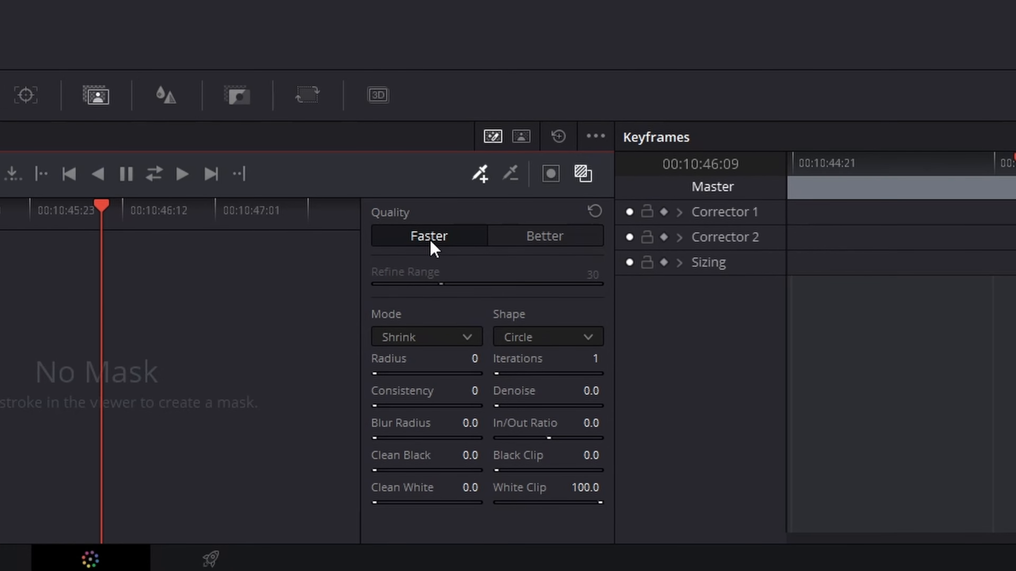
left_click(549, 234)
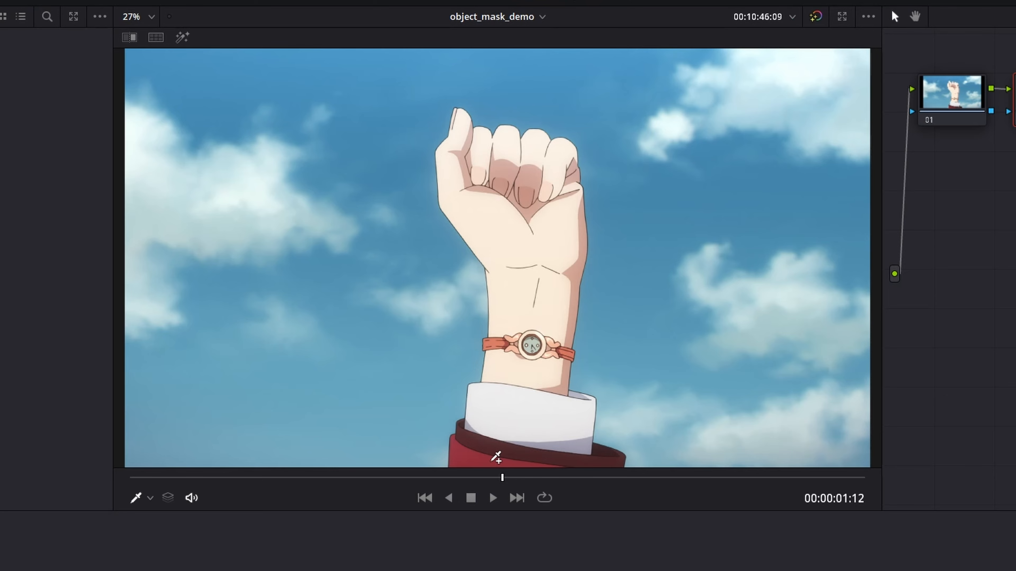
Paint a winding mask stroke from the red sleeve up through the wrist and palm to the thumb.
mouse_move(482, 462)
left_mouse_down()
mouse_move(574, 440)
mouse_move(507, 359)
mouse_move(548, 278)
mouse_move(548, 214)
mouse_move(462, 130)
left_mouse_up()
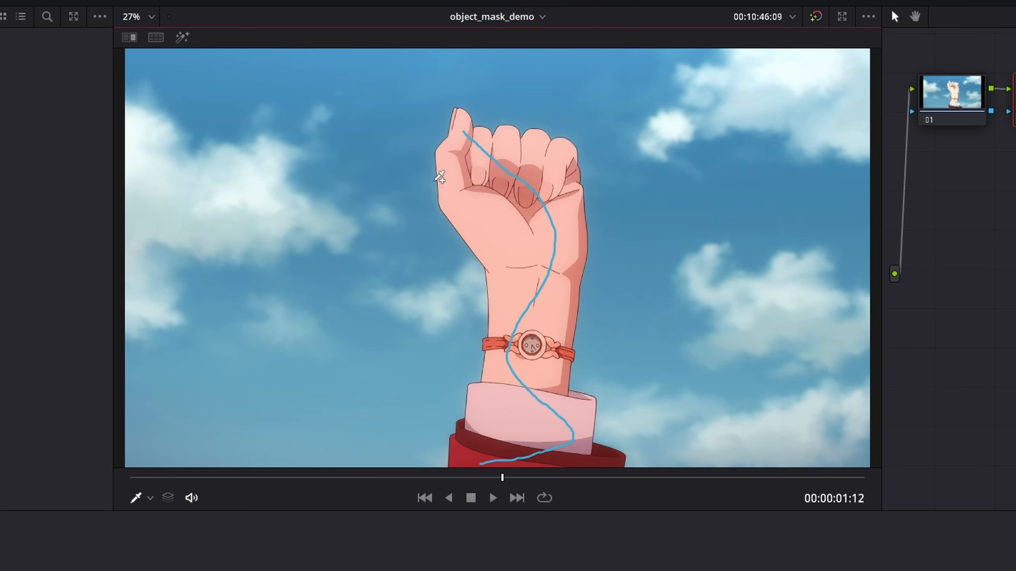
left_click_drag(437, 146, 448, 196)
Examine the mask edges up close around the fingers, watch, cuff and sleeve, and fit the whole frame in view again.
scroll(448, 196, "up", 5)
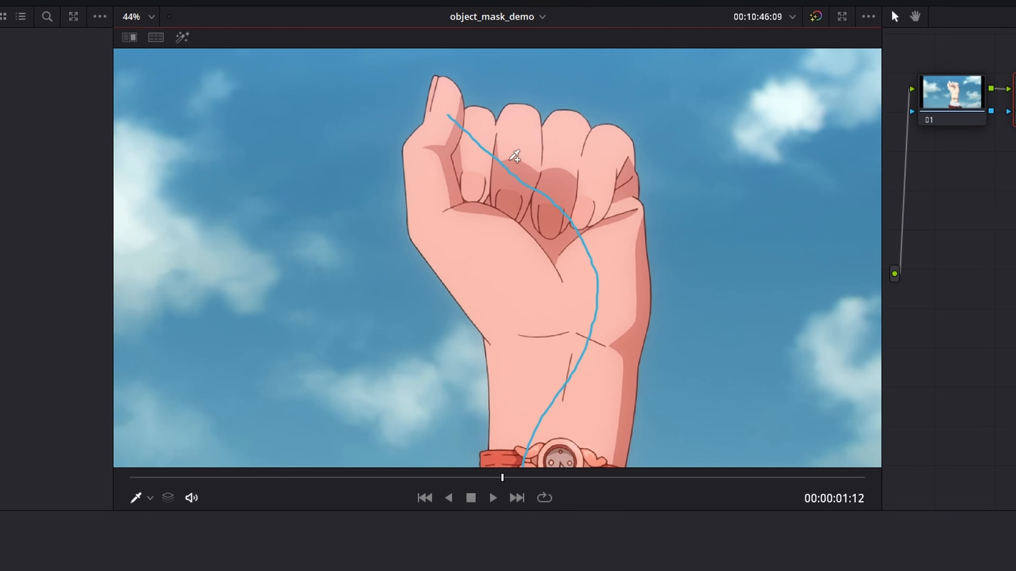
scroll(492, 301, "up", 10)
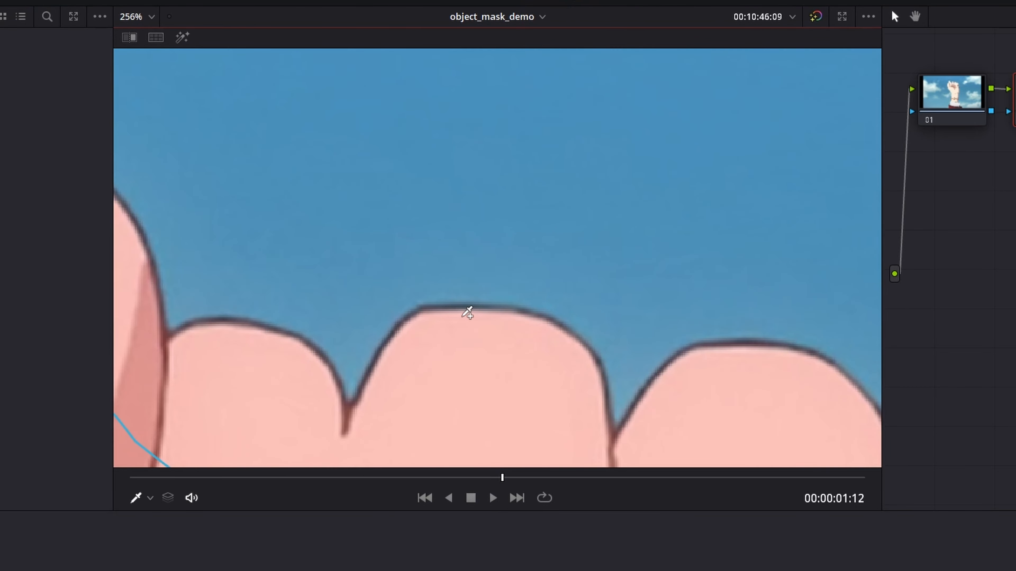
scroll(486, 334, "up", 4)
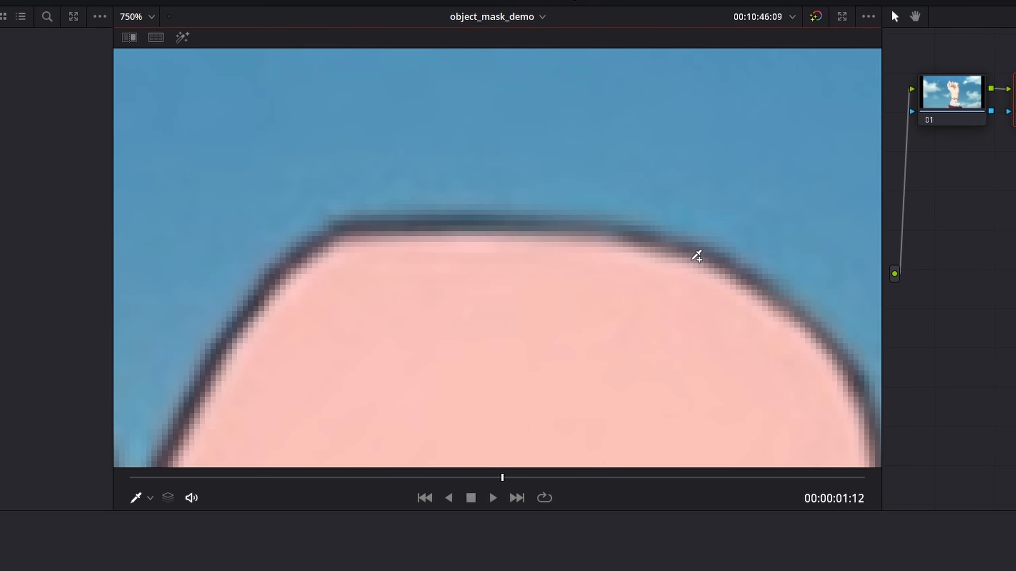
scroll(518, 356, "down", 2)
scroll(518, 356, "down", 6)
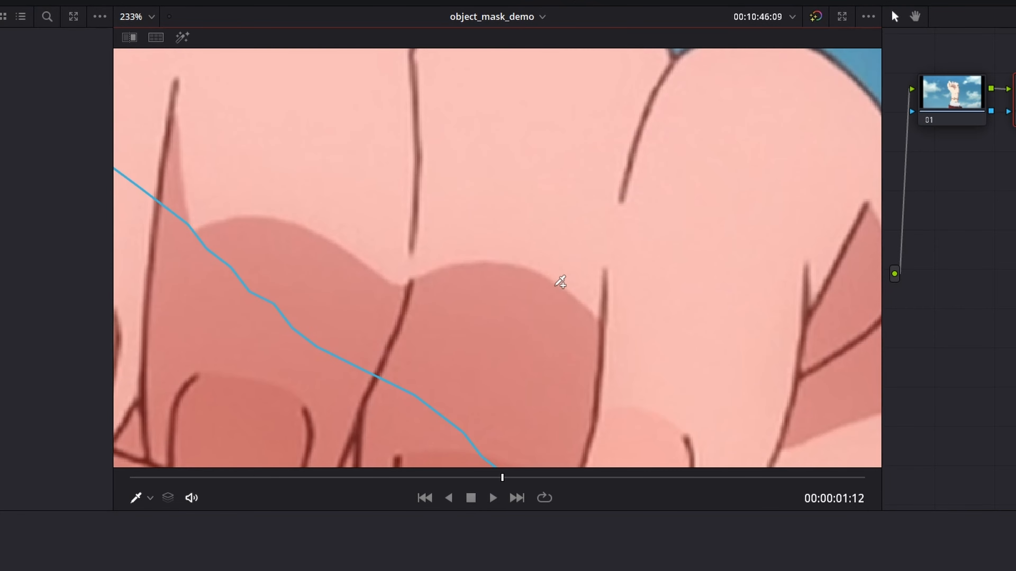
scroll(545, 82, "down", 10)
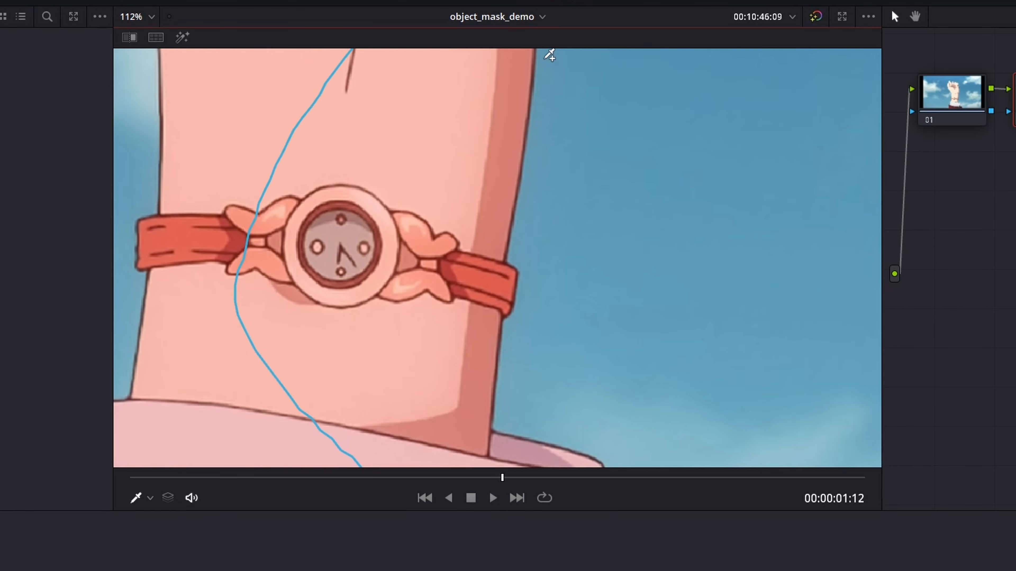
scroll(567, 216, "down", 10)
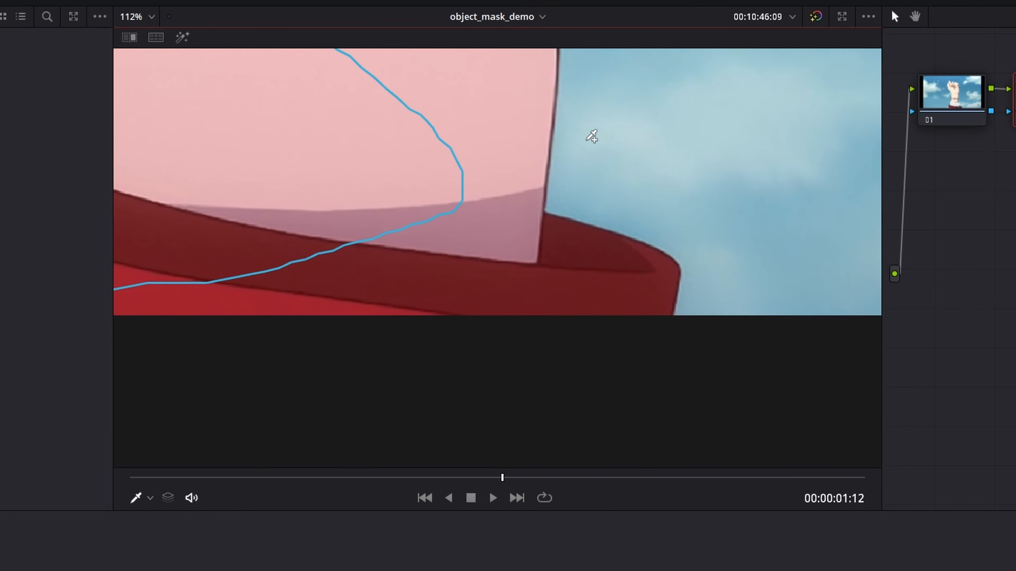
scroll(516, 235, "left", 10)
scroll(516, 235, "up", 3)
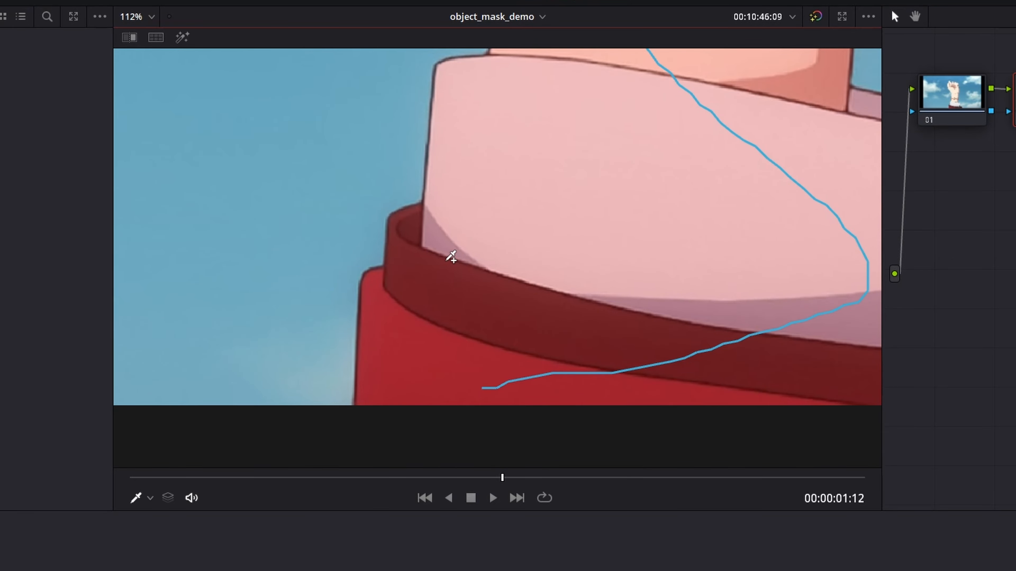
scroll(451, 258, "down", 8)
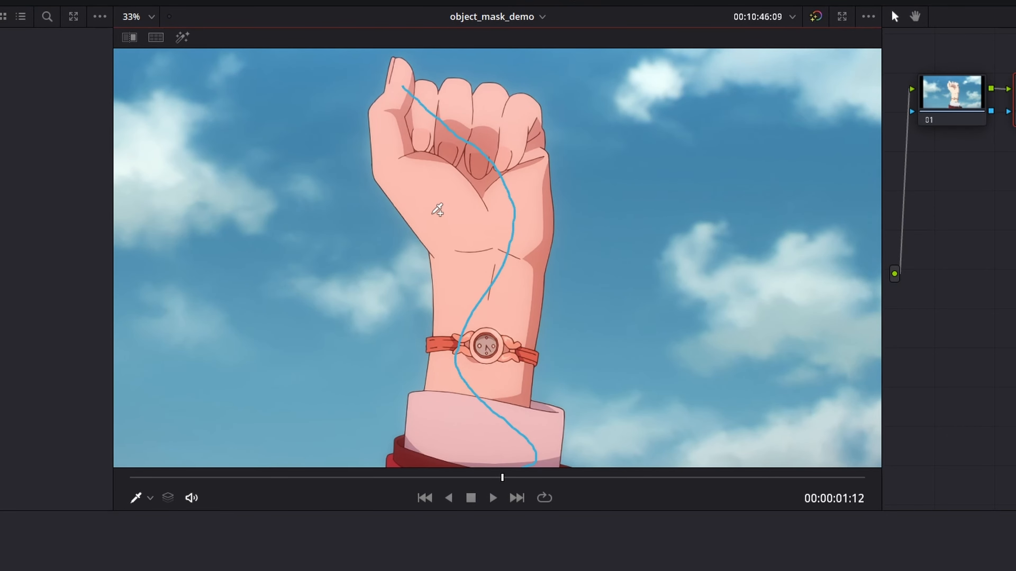
left_click(151, 17)
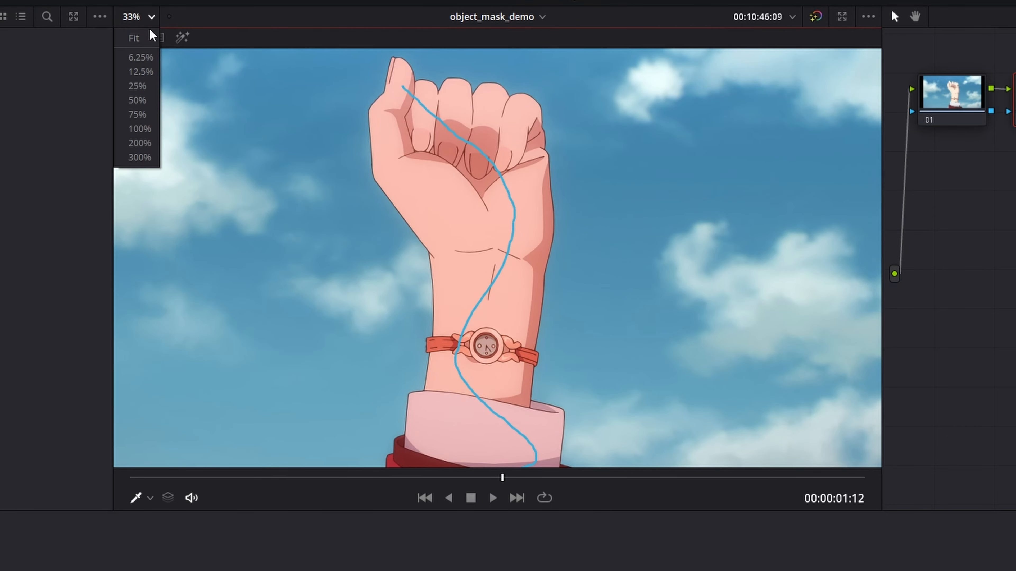
left_click(136, 38)
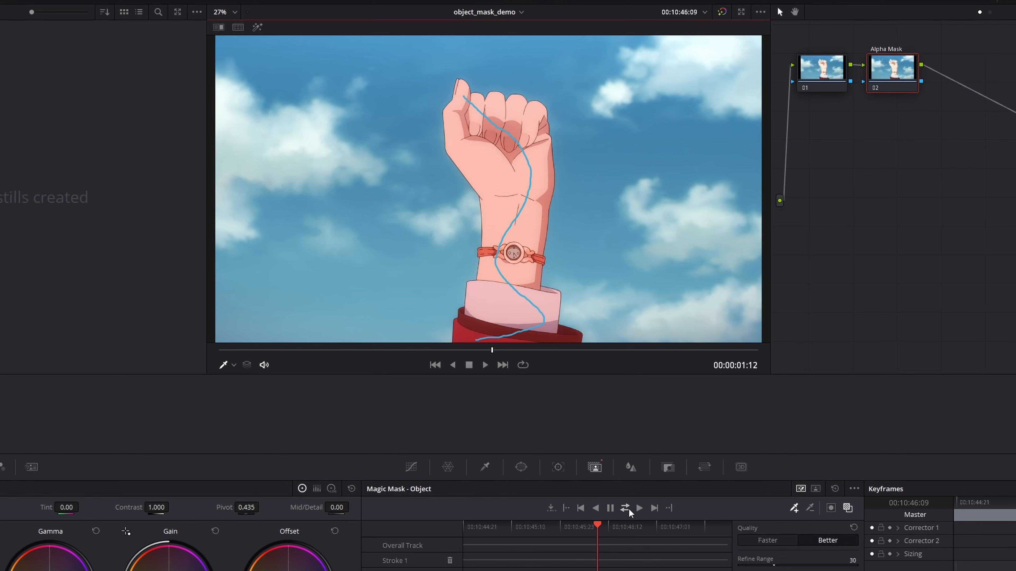
Track the arm mask forward and backward through the clip and inspect the knuckles on the first frame.
left_click(626, 508)
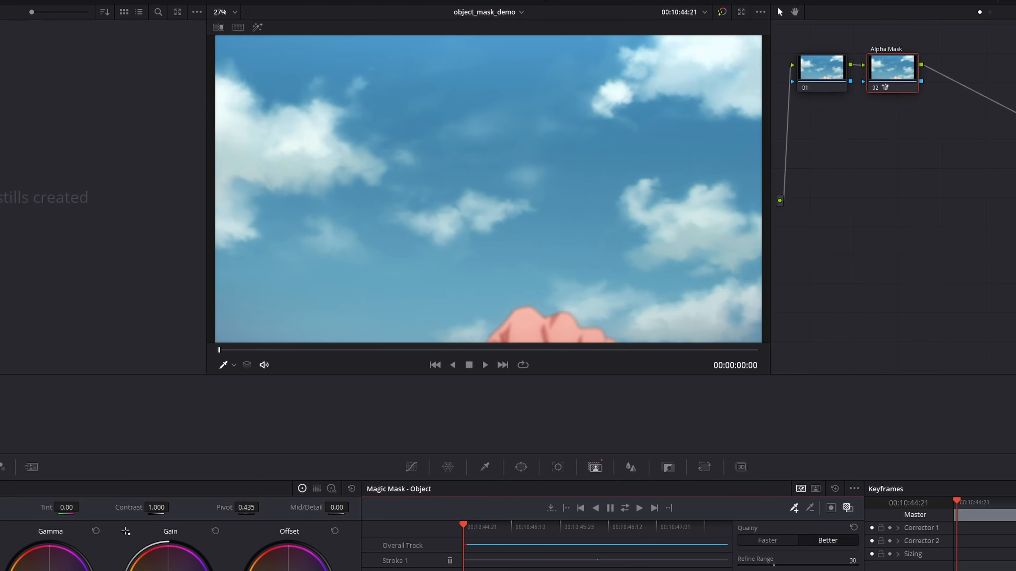
scroll(560, 280, "up", 3)
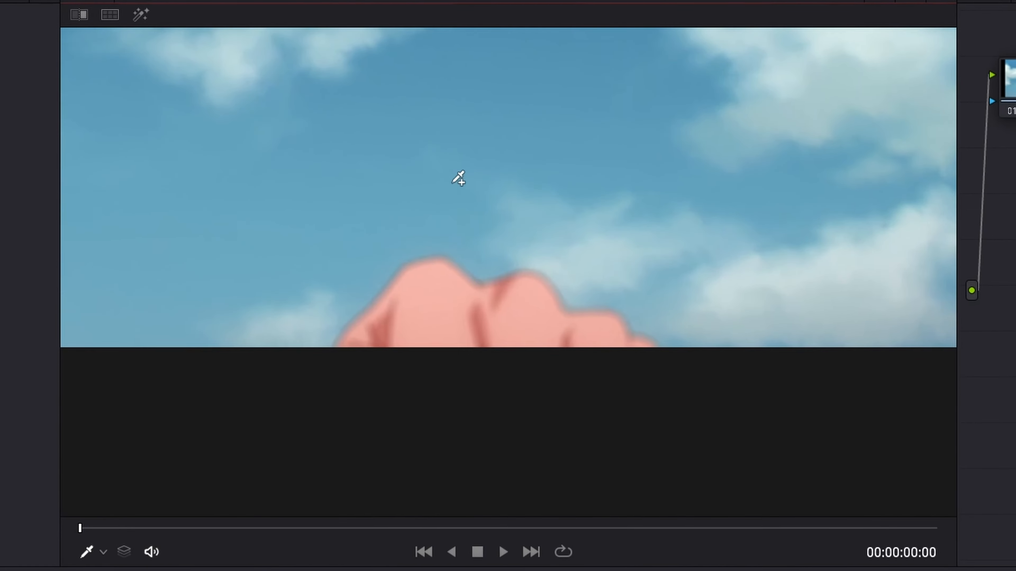
scroll(426, 340, "up", 6)
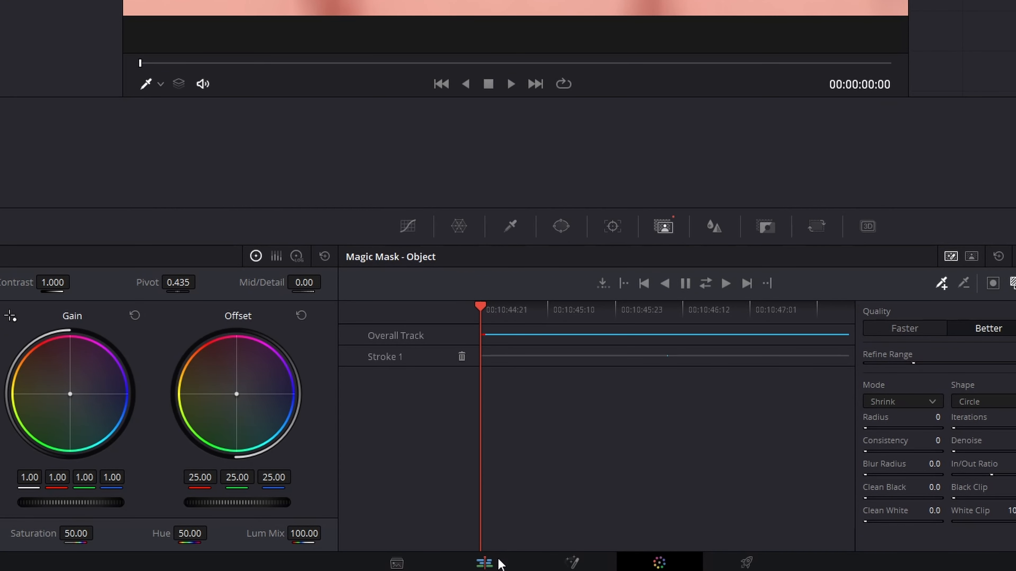
Check the clip on the editing timeline at 00:00:01:12 and return to the color grading workspace.
left_click(500, 565)
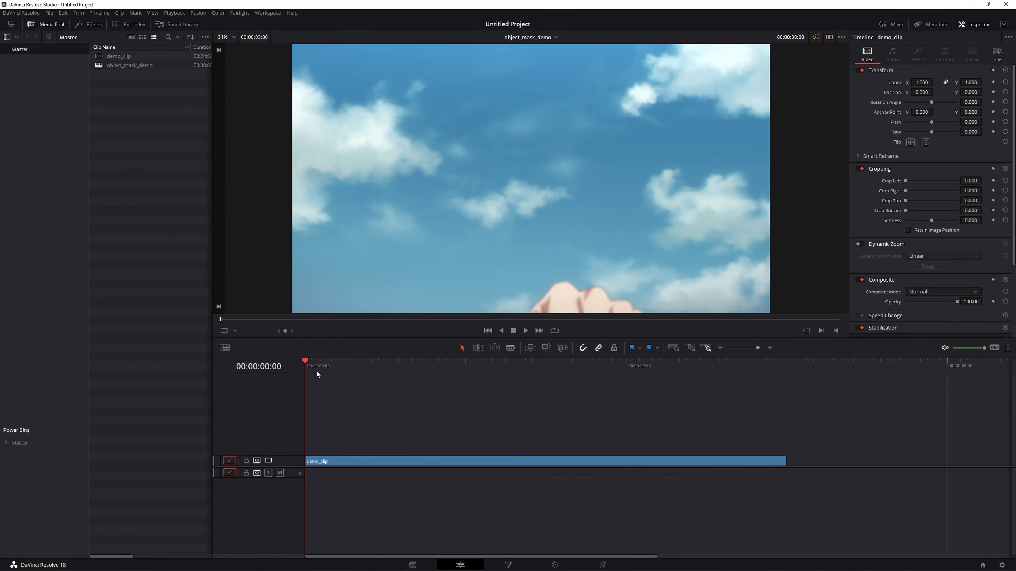
left_click_drag(318, 374, 545, 356)
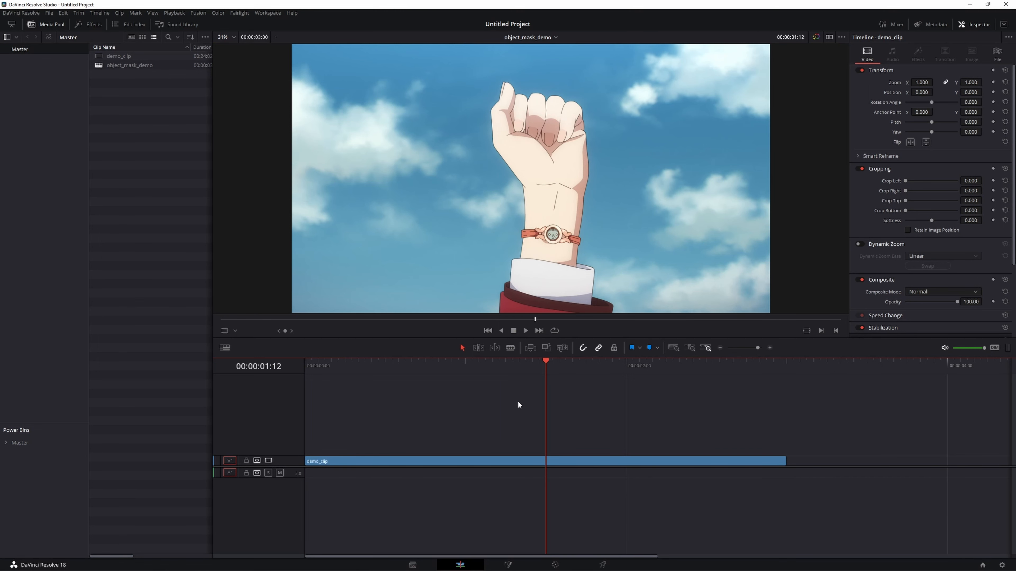
left_click(555, 565)
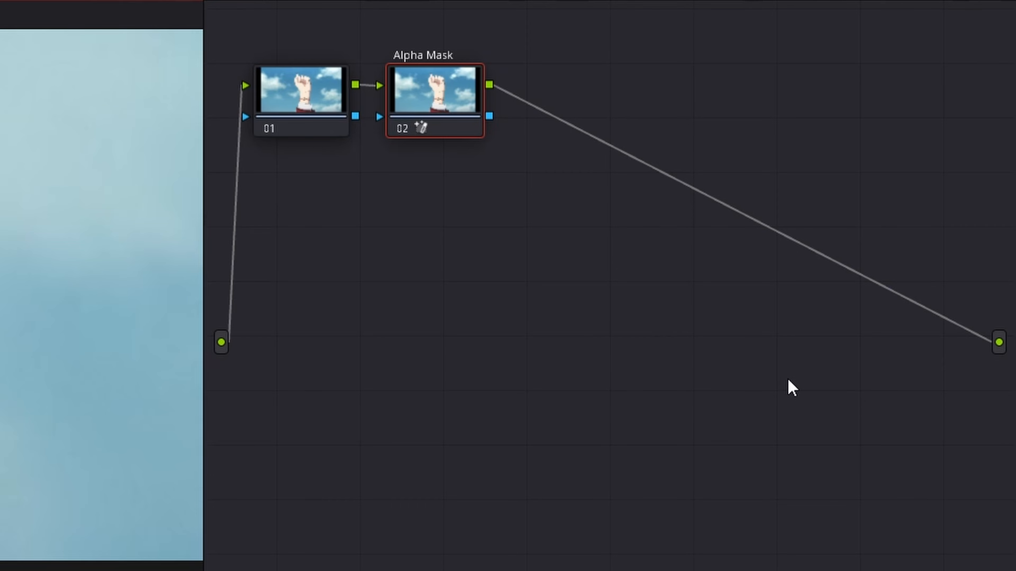
Add an alpha output to the node graph and connect the Alpha Mask node's blue key output to it.
right_click(690, 338)
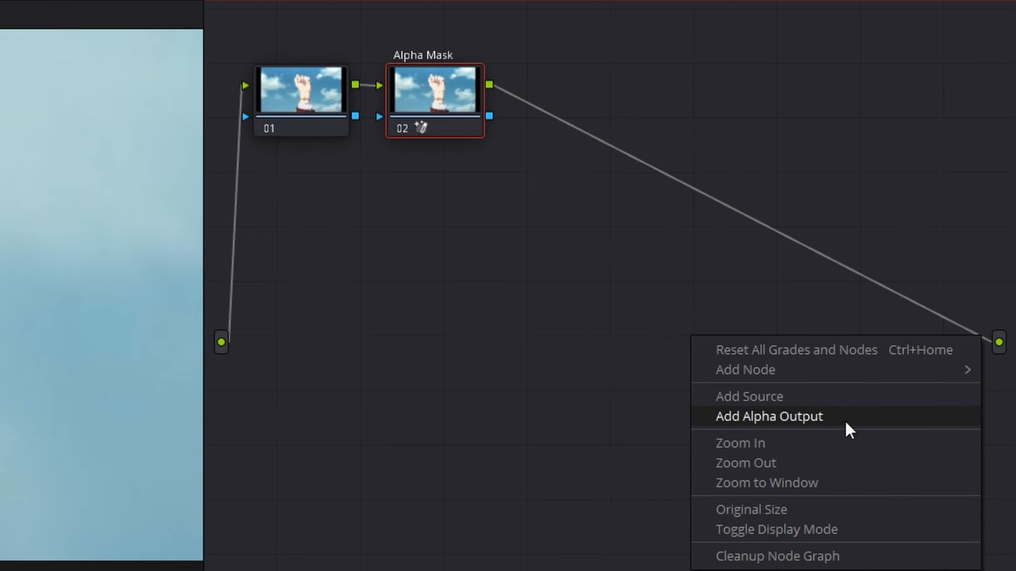
left_click(848, 429)
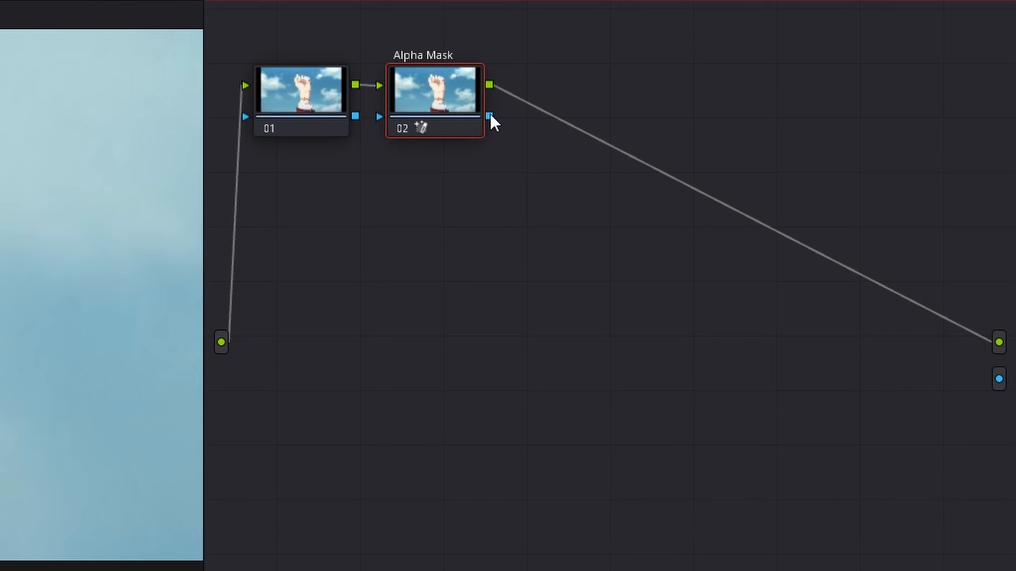
left_click_drag(490, 117, 999, 380)
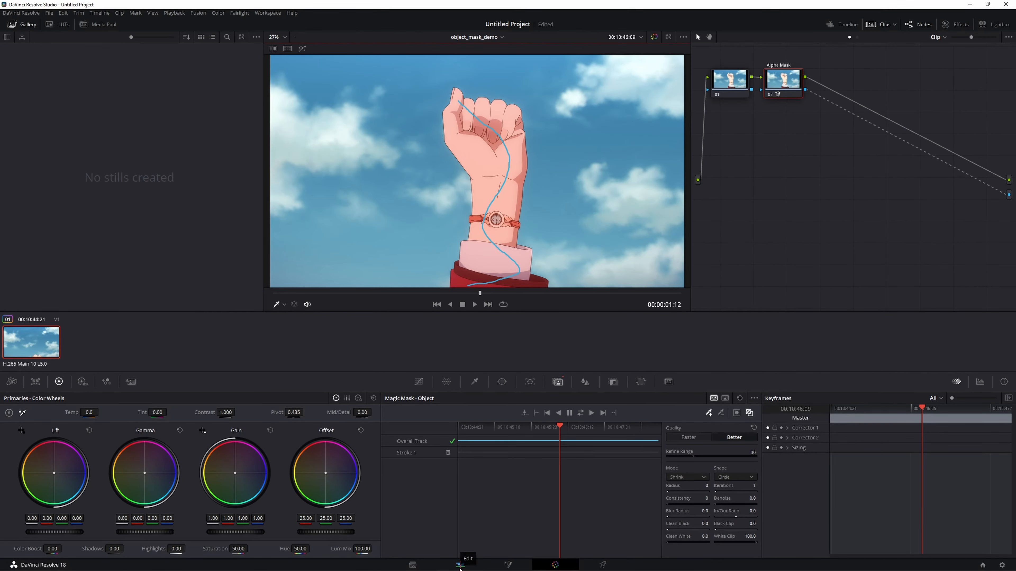
Play the masked clip from its start on the editing timeline to review the isolated arm, shuttling backward and forward.
left_click(460, 564)
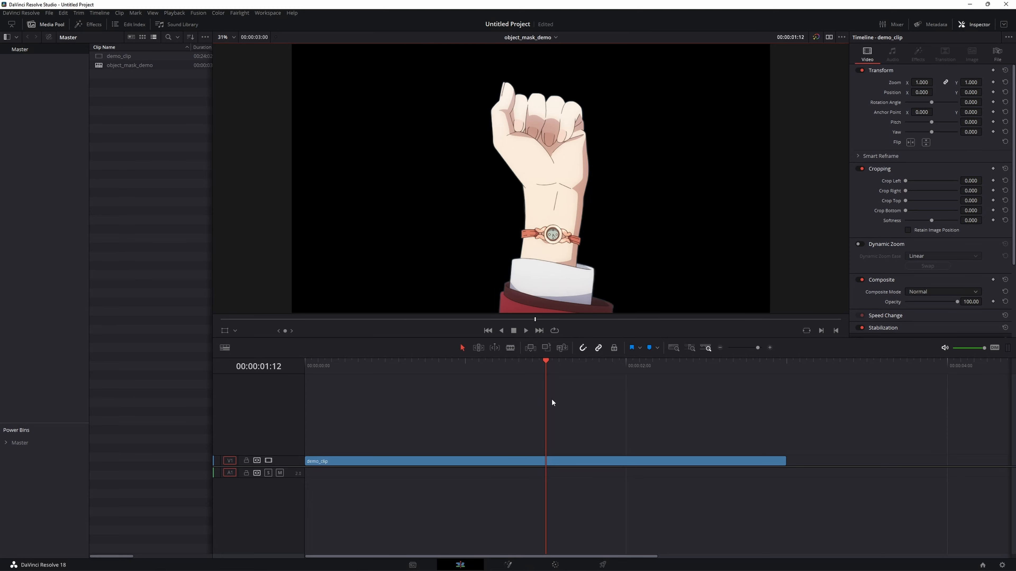
left_click_drag(540, 362, 300, 375)
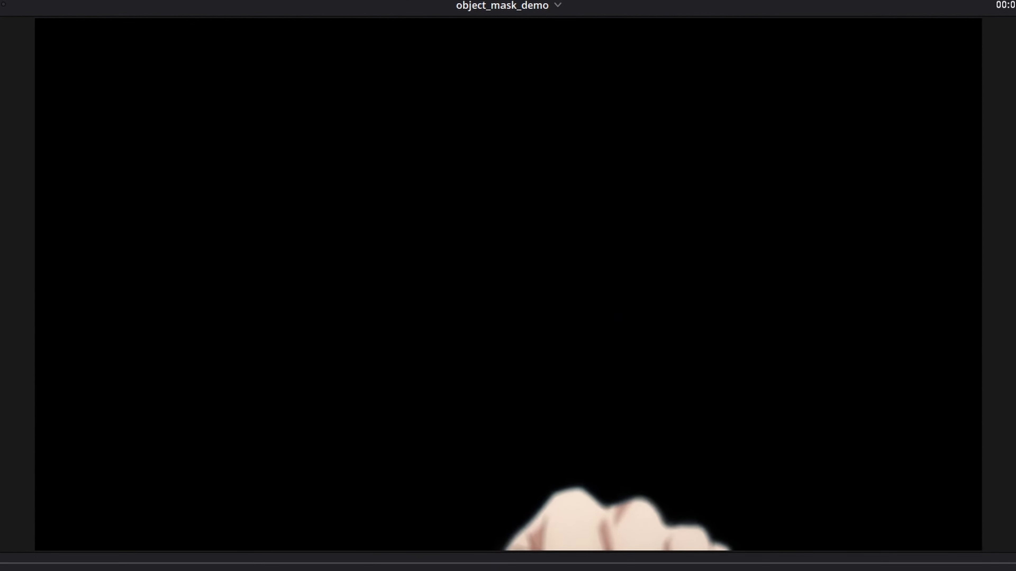
key("space")
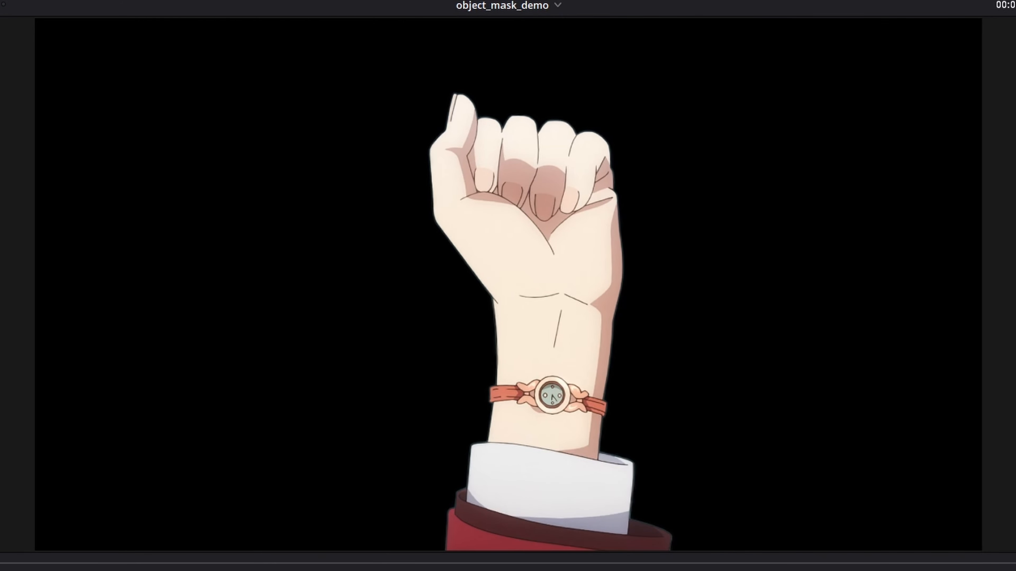
key("j")
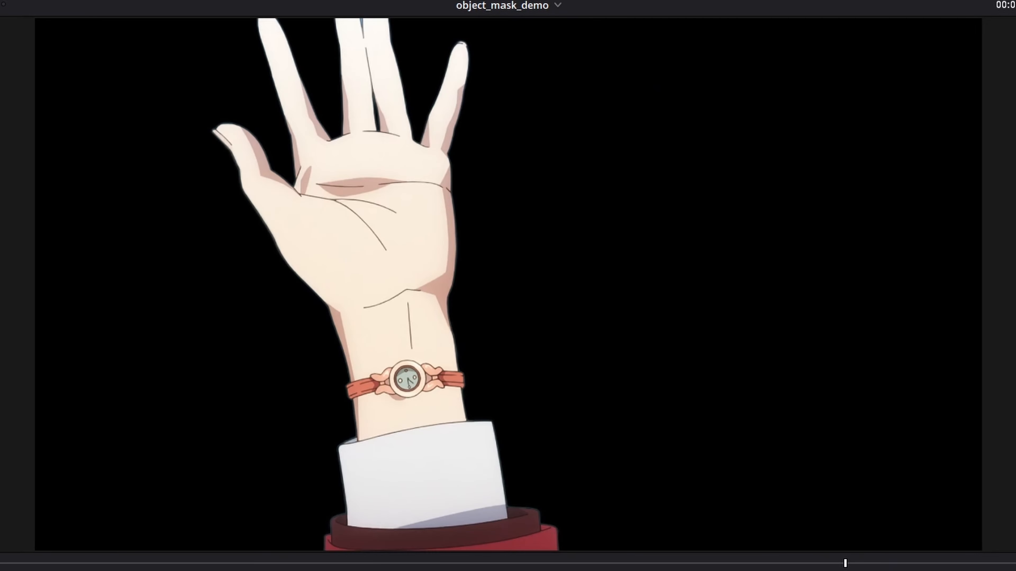
key("l")
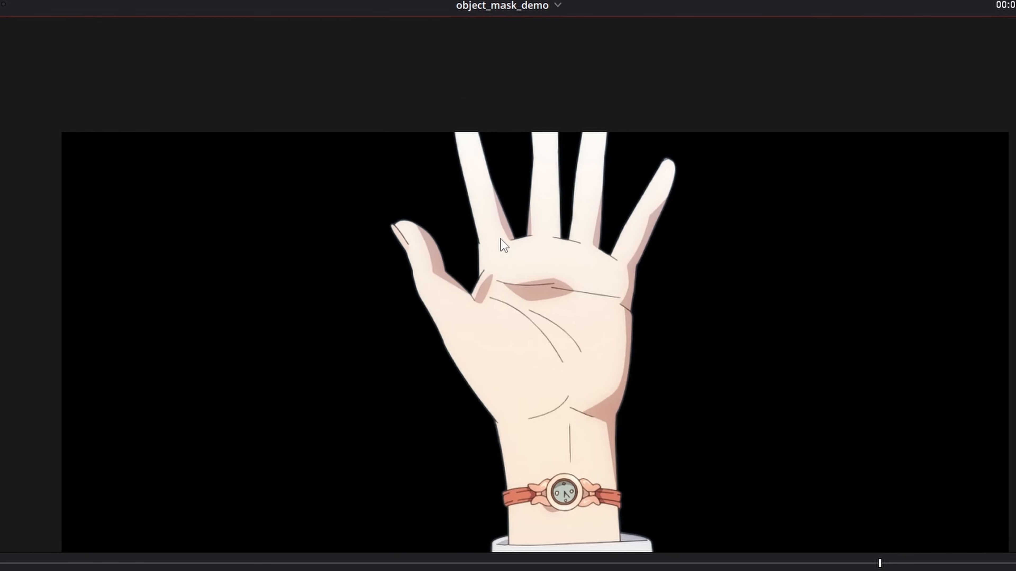
Examine the mask edge around the thumb and its nail up close in the timeline viewer.
scroll(470, 245, "up", 5)
scroll(446, 242, "up", 2)
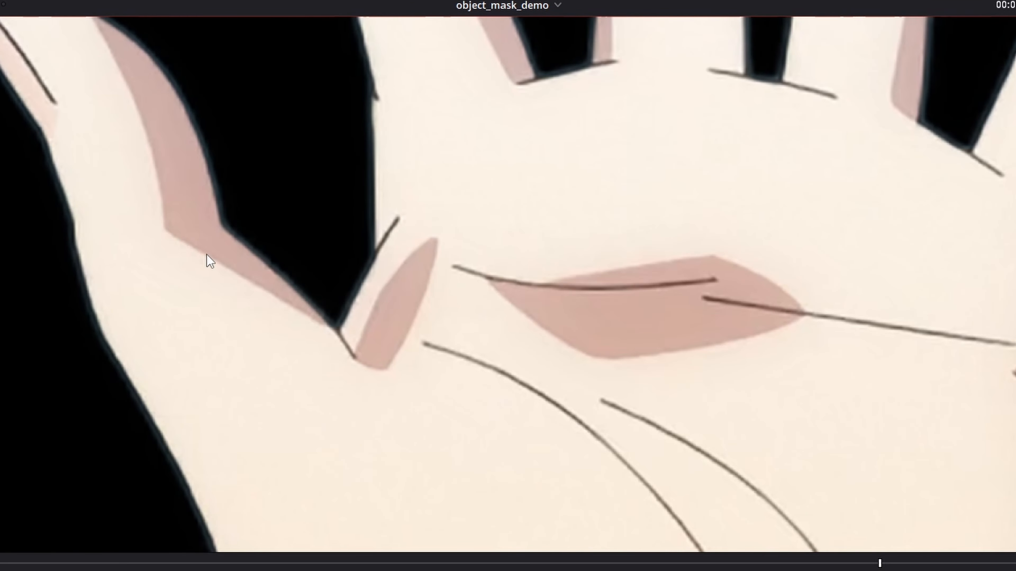
scroll(155, 262, "up", 3)
scroll(651, 533, "down", 2)
scroll(337, 162, "up", 4)
scroll(340, 168, "down", 2)
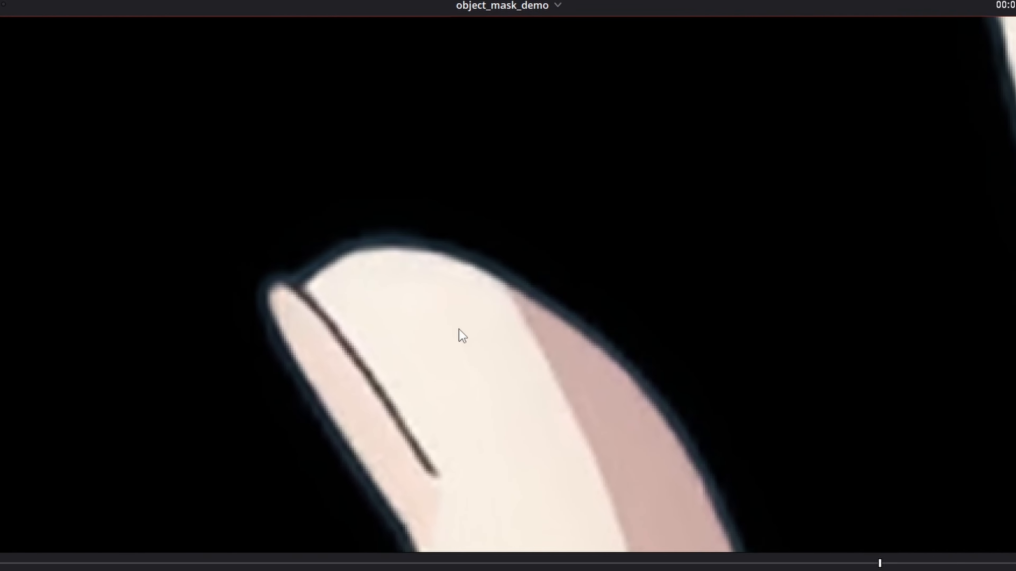
scroll(256, 240, "up", 6)
scroll(472, 212, "down", 3)
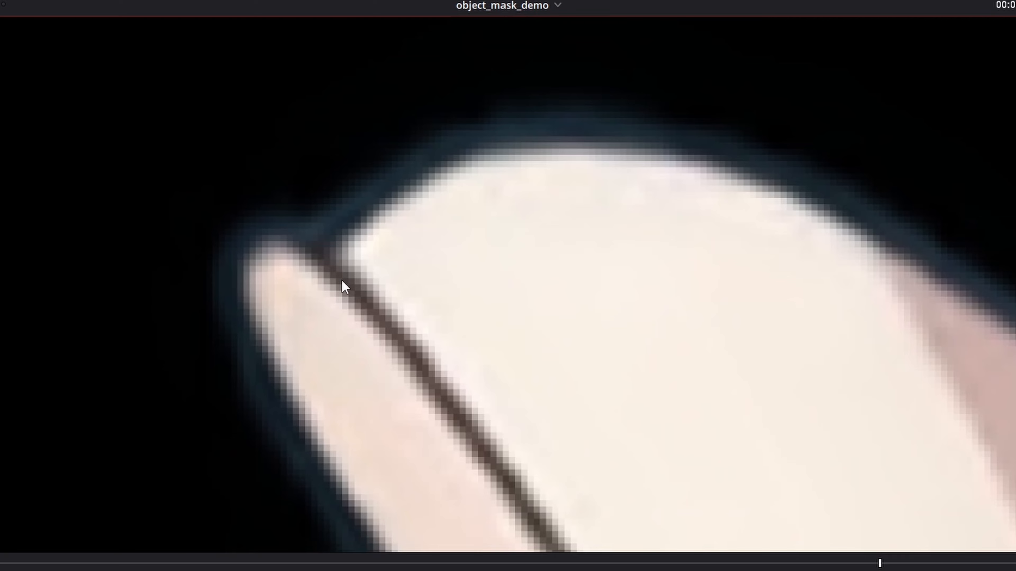
scroll(865, 345, "up", 6)
Inspect the mask edges along the fingers and in the gaps between them at high magnification.
left_click_drag(760, 256, 304, 276)
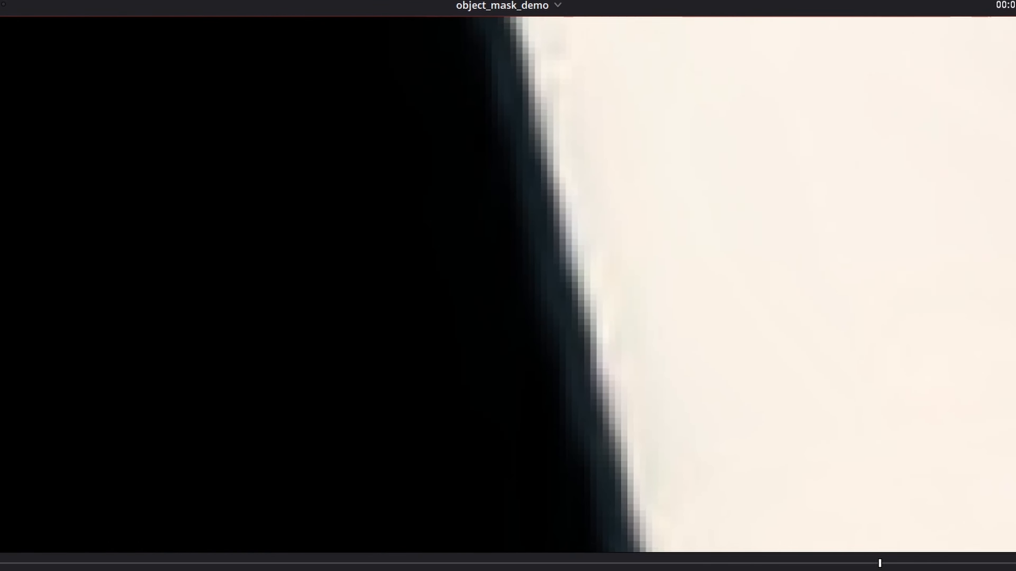
left_click_drag(695, 277, 294, 284)
left_click_drag(752, 270, 217, 264)
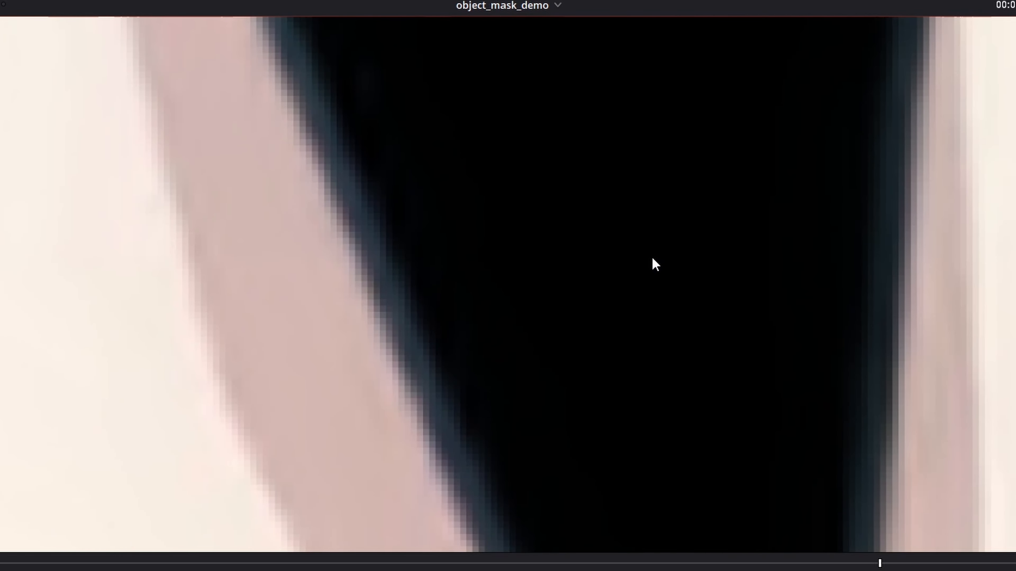
left_click_drag(924, 268, 371, 252)
left_click_drag(900, 256, 400, 248)
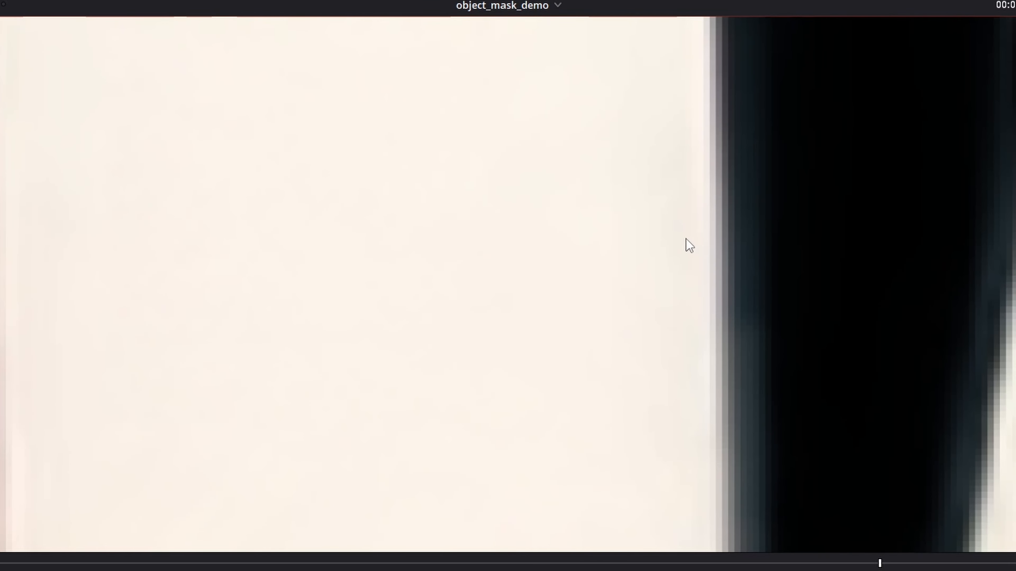
left_click_drag(685, 238, 167, 203)
scroll(362, 253, "down", 2)
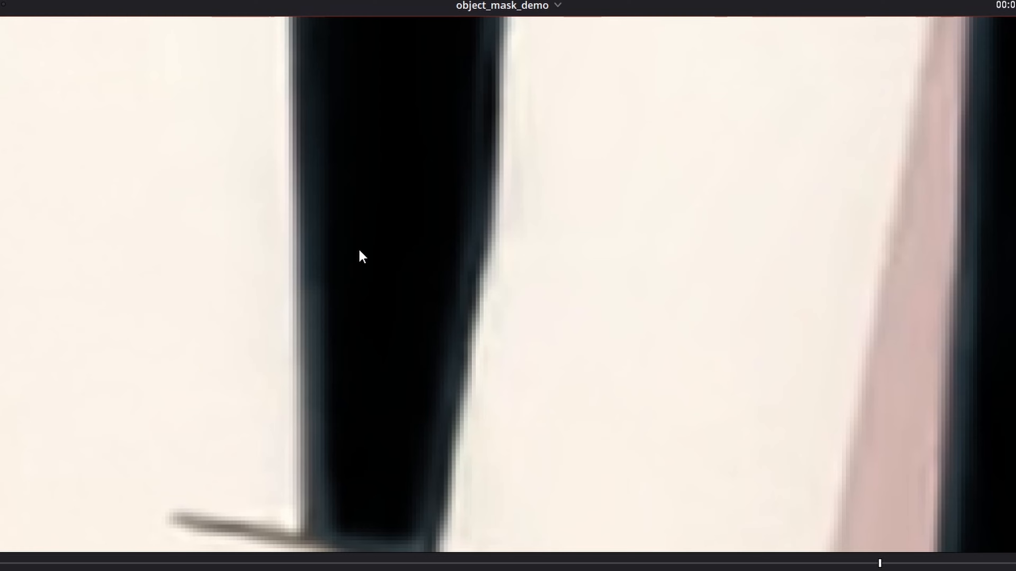
scroll(195, 236, "down", 2)
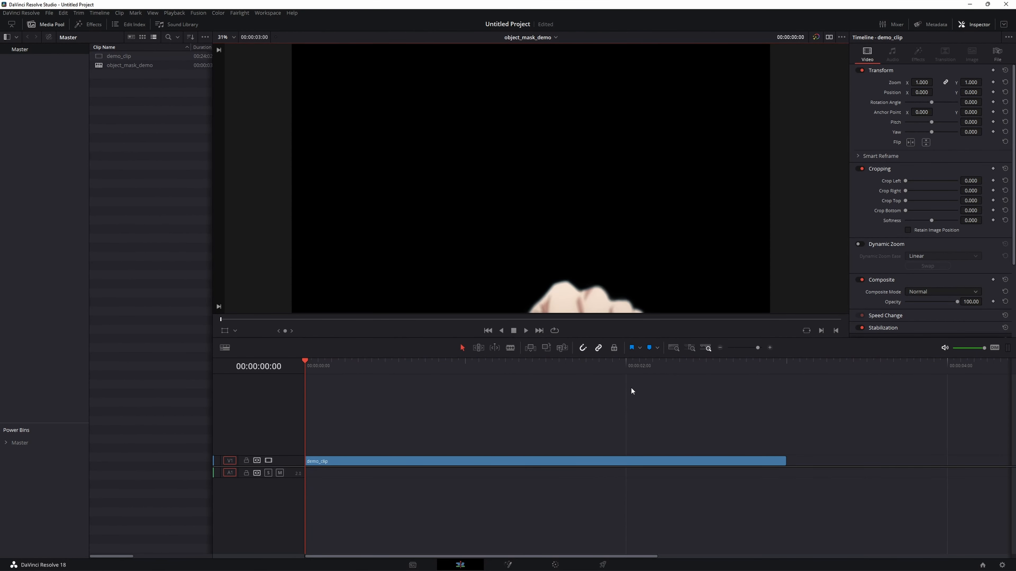
Scrub through the masked clip on the editing timeline to 00:00:02:08 to review the isolated arm.
left_click_drag(395, 371, 679, 389)
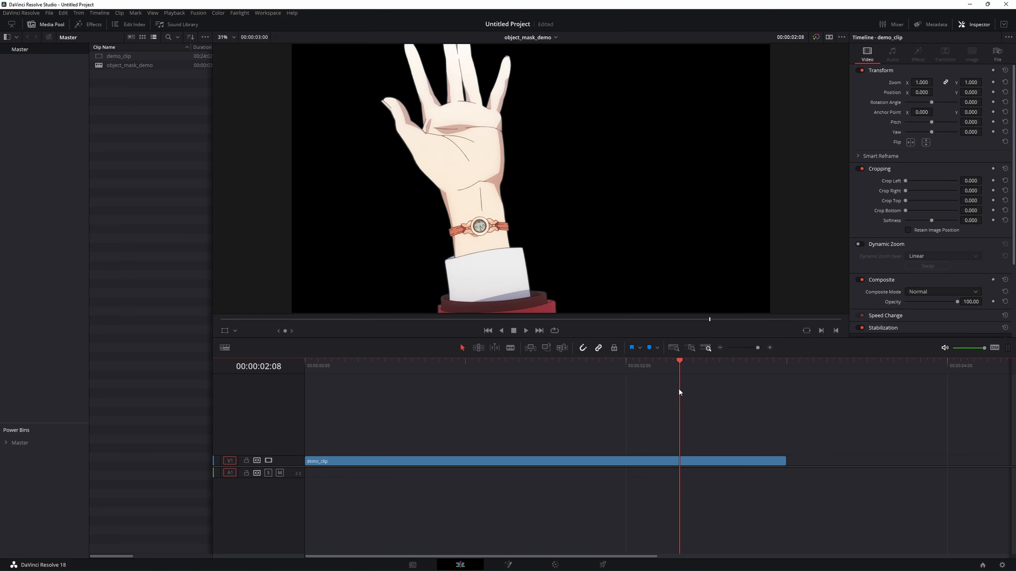